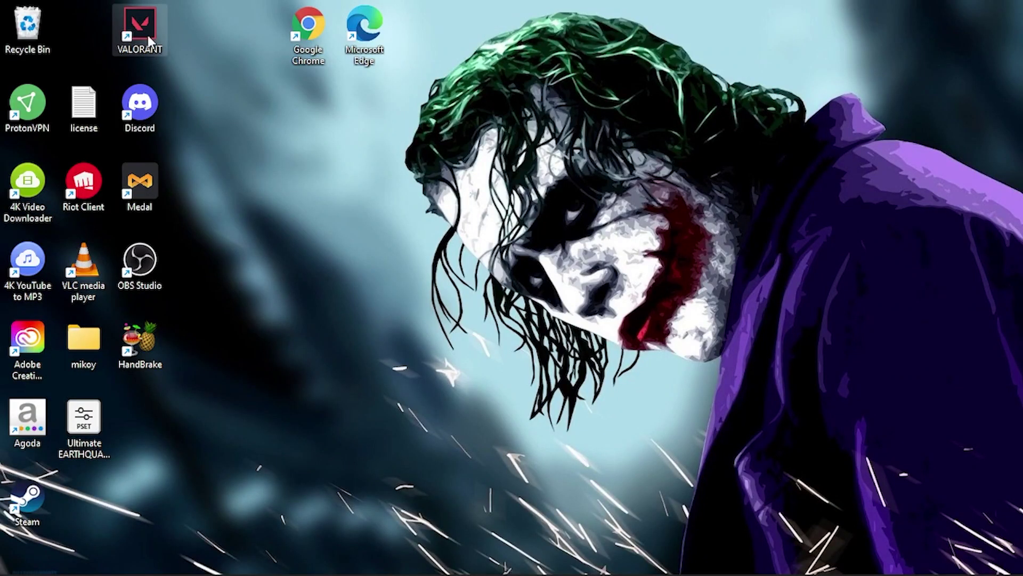
Step: In the VALORANT shortcut's Compatibility properties, override high DPI scaling with Application and apply
{"action": "right_click", "coordinate": [146, 32]}
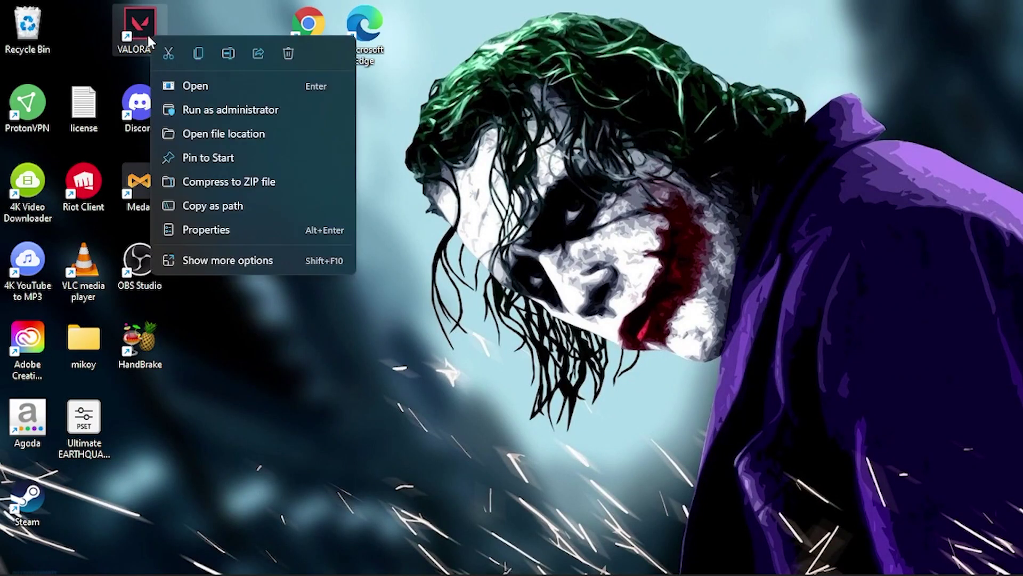
{"action": "left_click", "coordinate": [206, 232]}
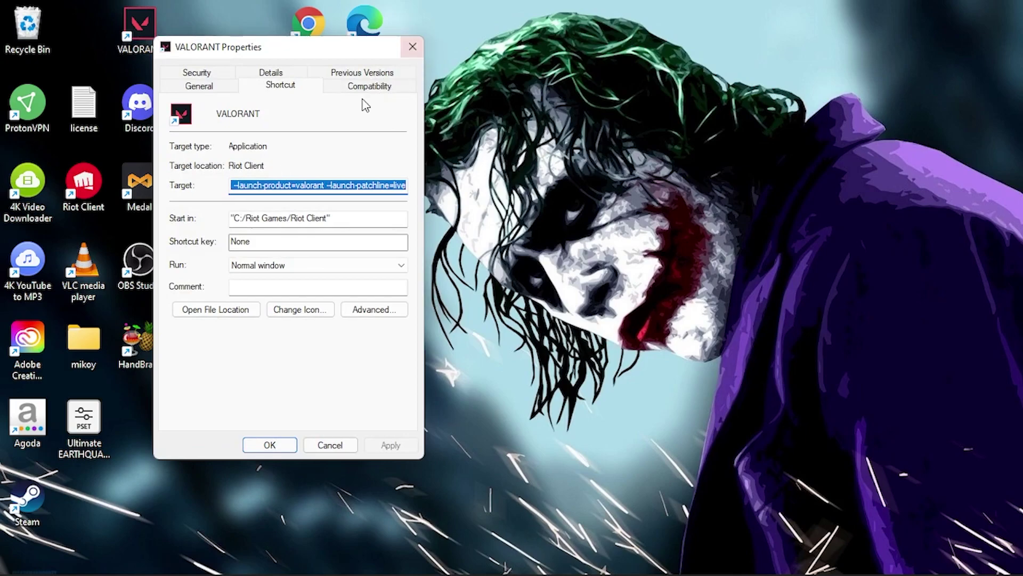
{"action": "left_click", "coordinate": [358, 89]}
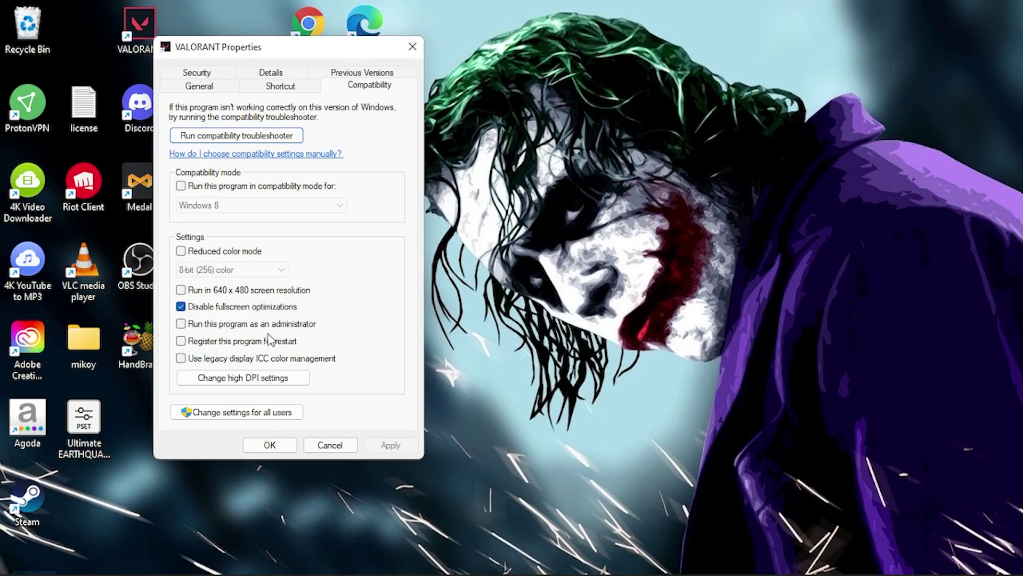
{"action": "left_click", "coordinate": [250, 376]}
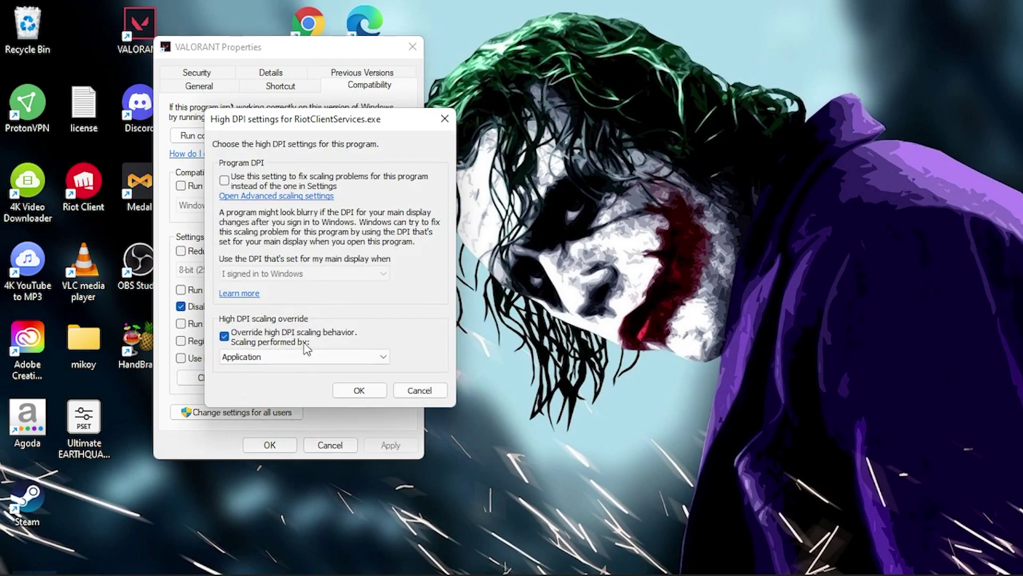
{"action": "left_click", "coordinate": [258, 359]}
{"action": "left_click", "coordinate": [257, 370]}
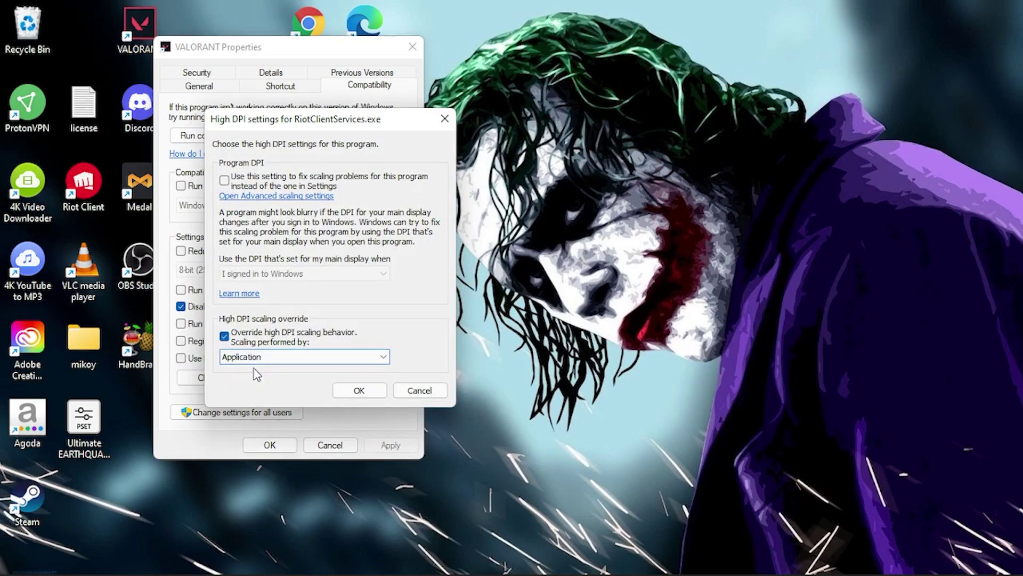
{"action": "left_click", "coordinate": [357, 391]}
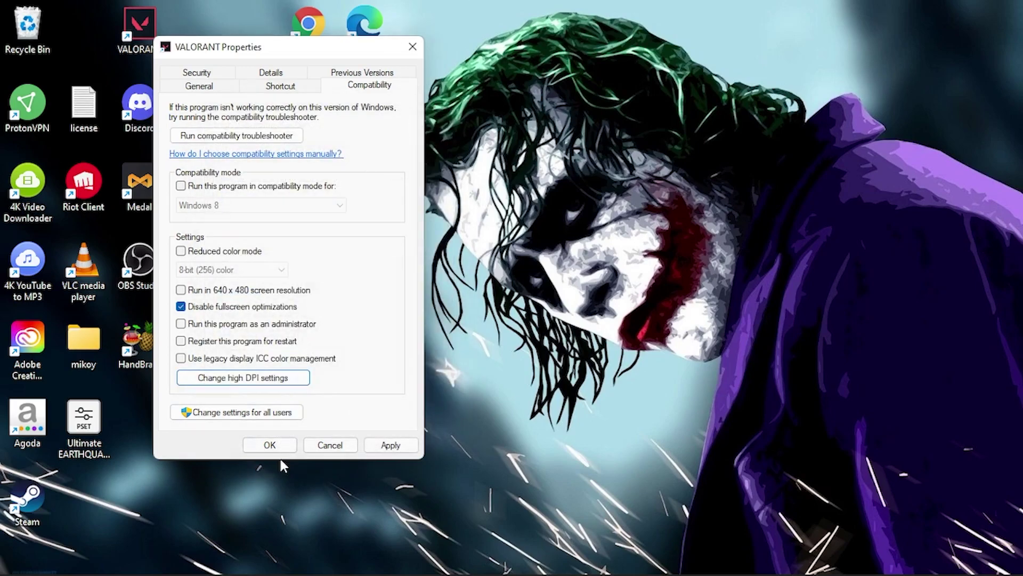
{"action": "left_click", "coordinate": [391, 444]}
{"action": "left_click", "coordinate": [269, 444]}
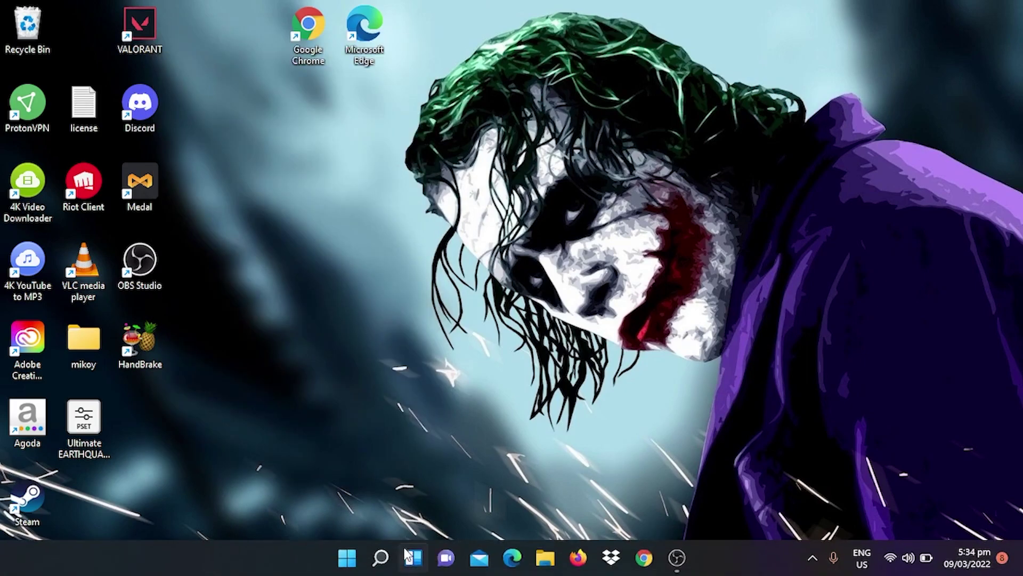
Step: Search for 'game' and open the Game Mode settings page, leaving Game Mode on
{"action": "left_click", "coordinate": [381, 558]}
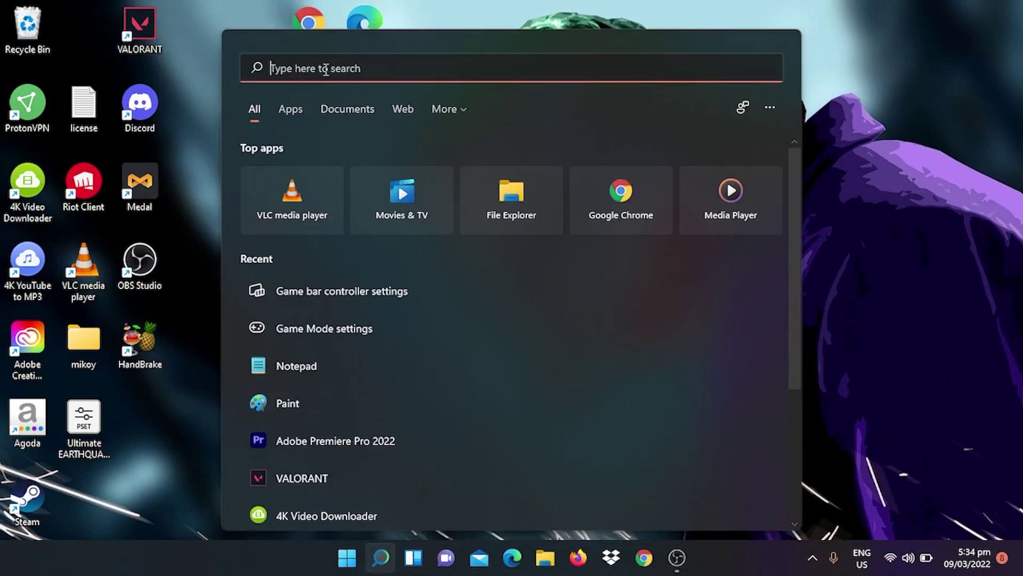
{"action": "type", "text": "game"}
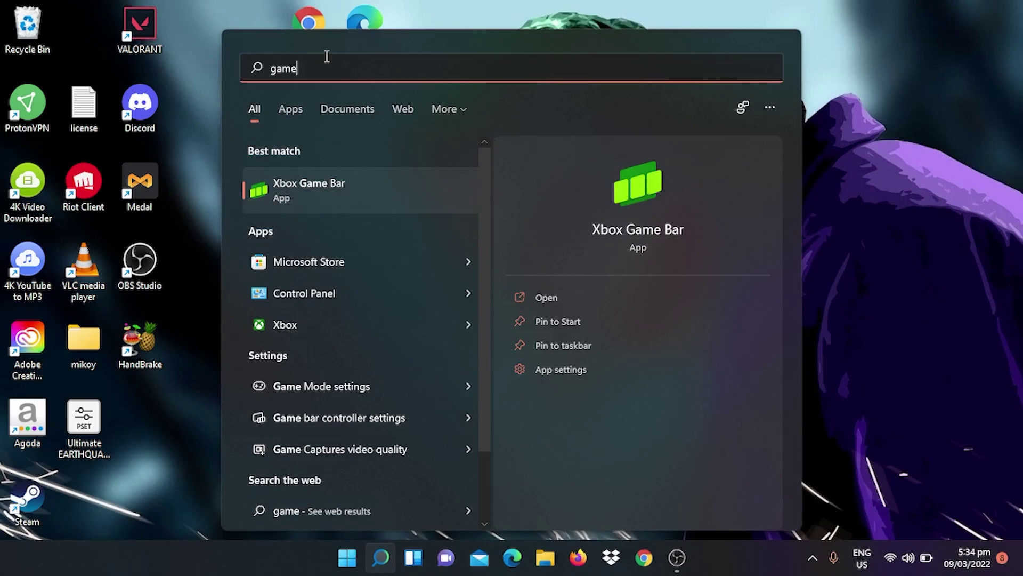
{"action": "key", "text": "BackSpace"}
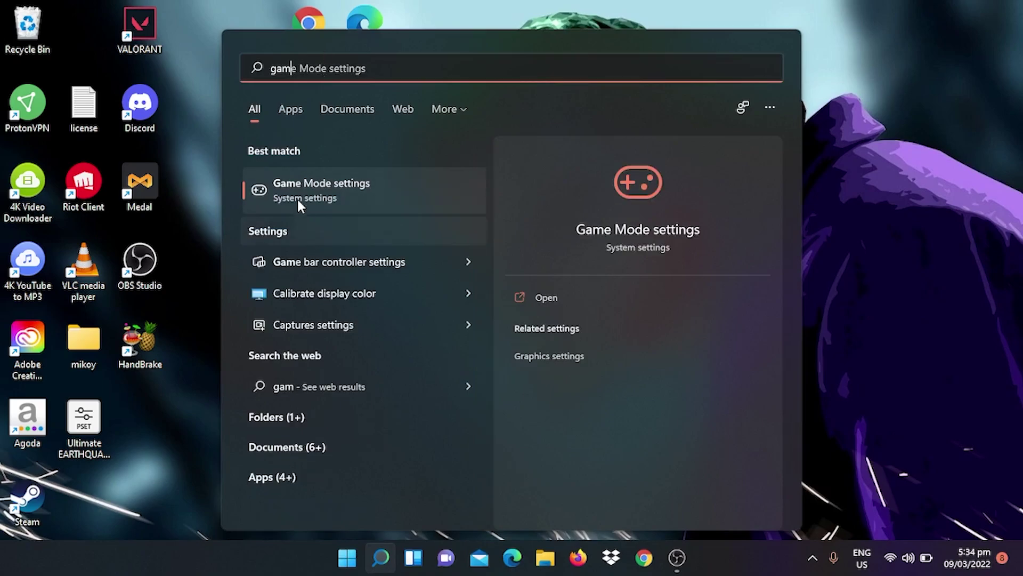
{"action": "left_click", "coordinate": [296, 194]}
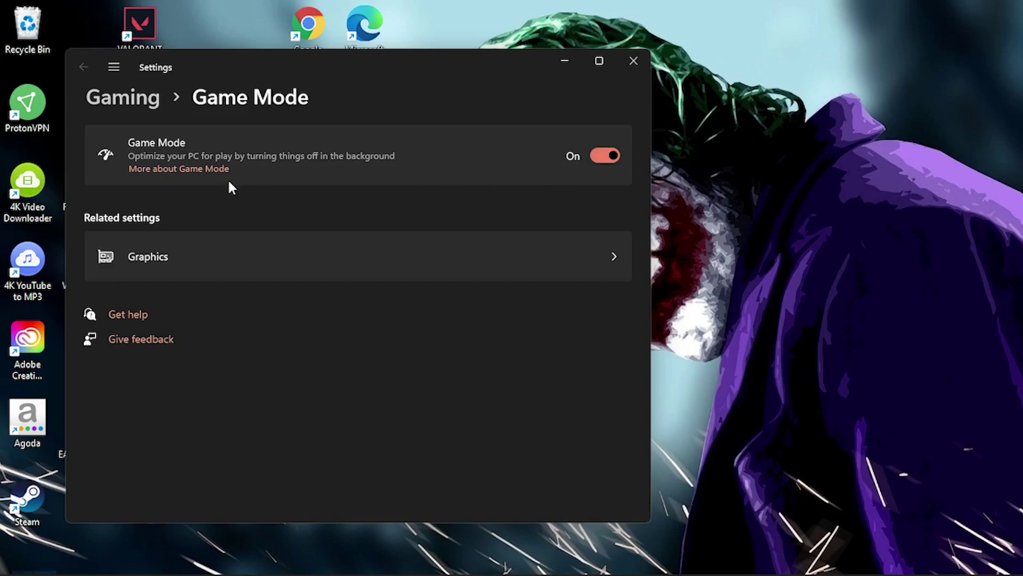
Step: On the Graphics page, browse to VALORANT-Win64-Shipping, cancel, then check VALORANT's High performance option
{"action": "left_click", "coordinate": [188, 258]}
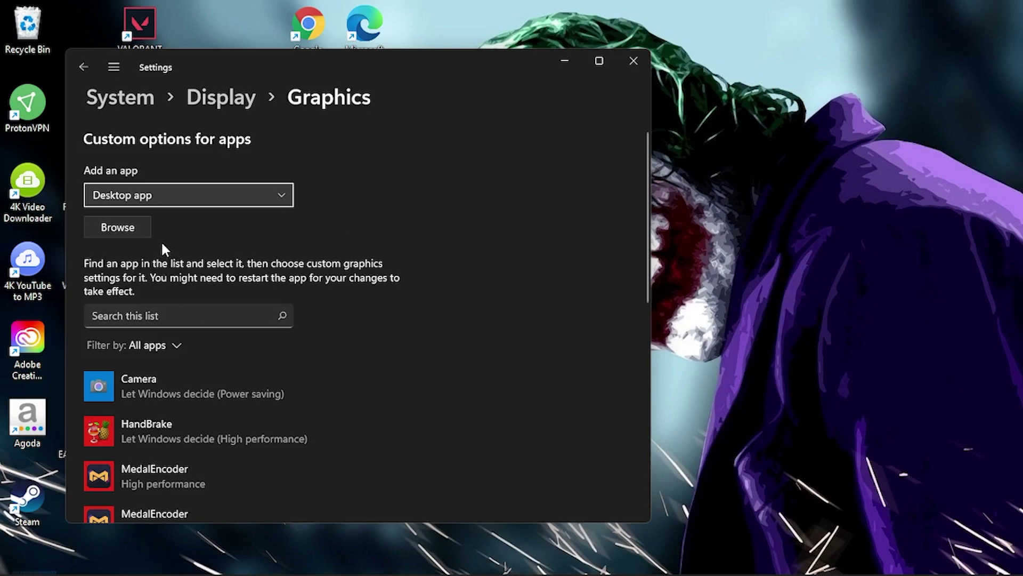
{"action": "left_click", "coordinate": [125, 227]}
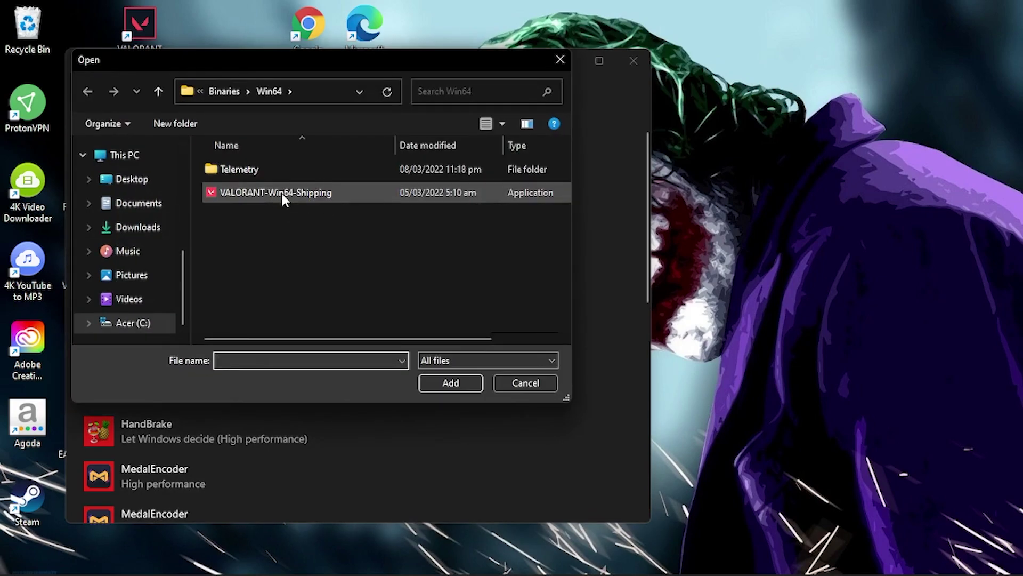
{"action": "left_click", "coordinate": [282, 190]}
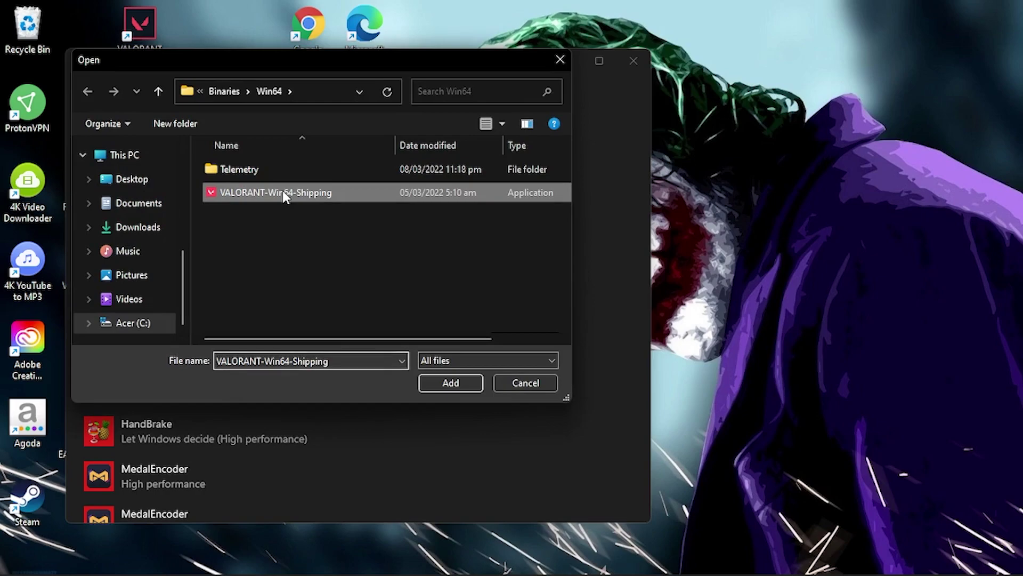
{"action": "left_click", "coordinate": [538, 383]}
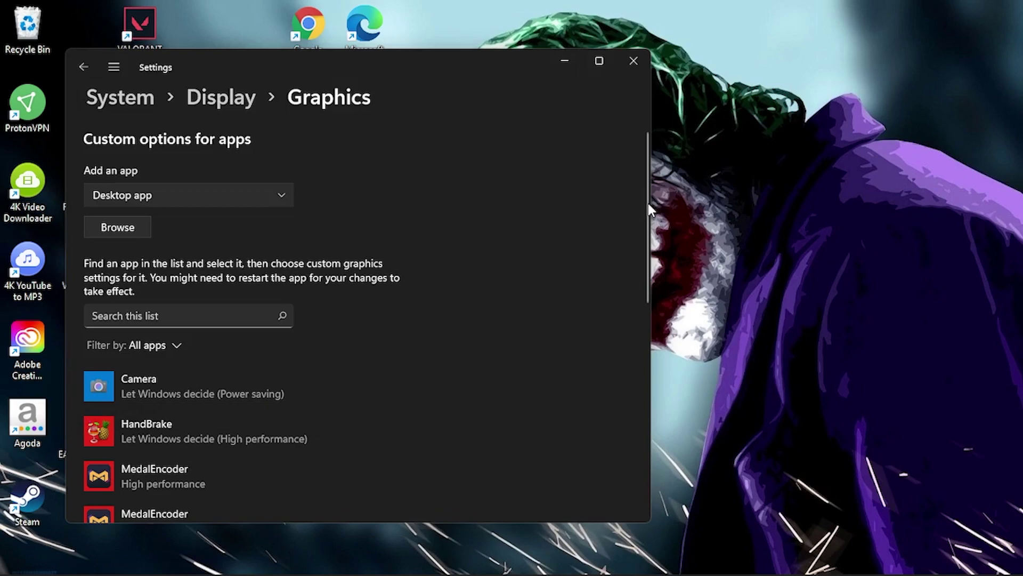
{"action": "scroll", "coordinate": [643, 239], "scroll_direction": "down", "scroll_amount": 3}
{"action": "scroll", "coordinate": [633, 273], "scroll_direction": "down", "scroll_amount": 3}
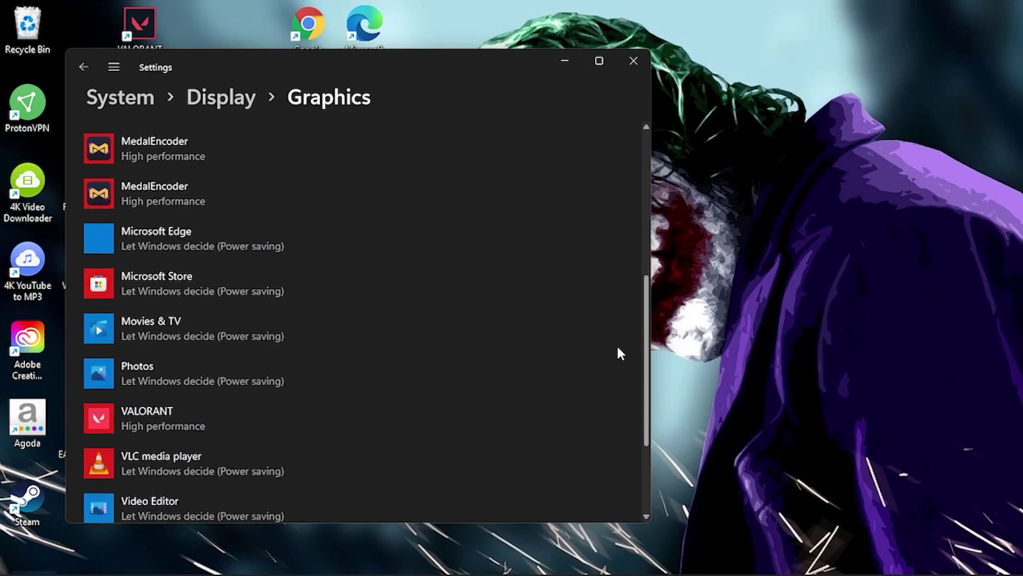
{"action": "scroll", "coordinate": [616, 343], "scroll_direction": "down", "scroll_amount": 3}
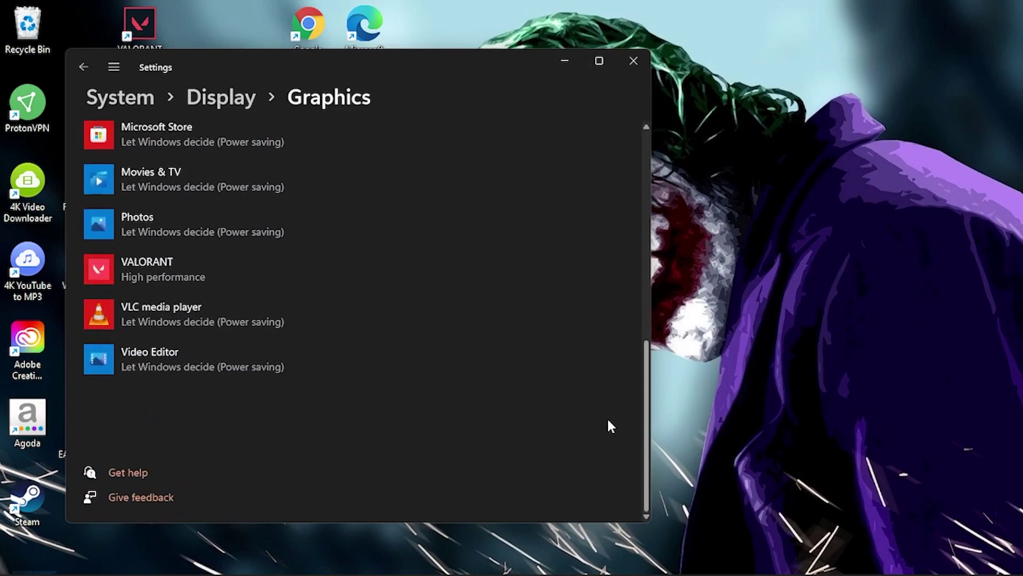
{"action": "left_click", "coordinate": [237, 272]}
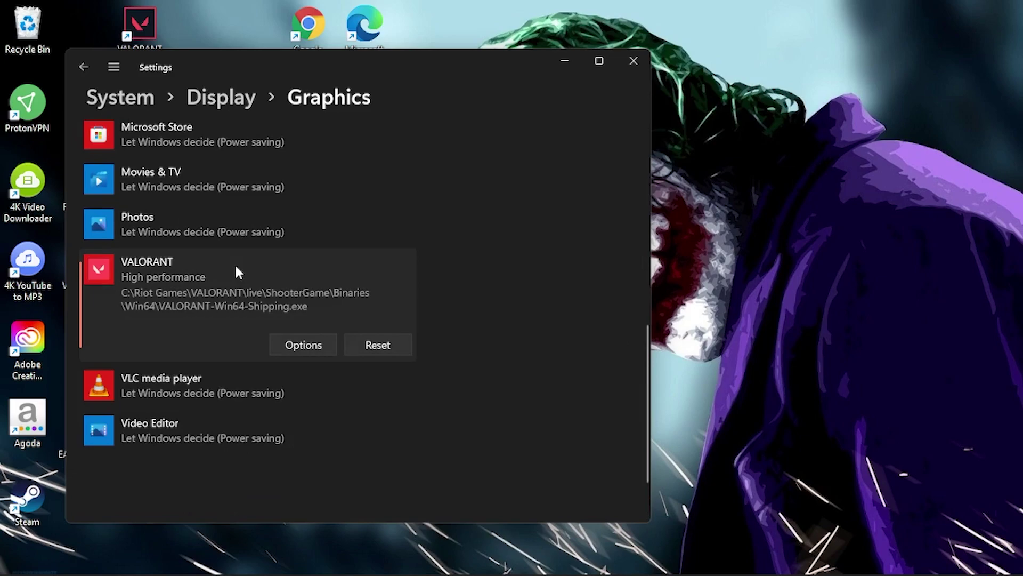
{"action": "left_click", "coordinate": [293, 346]}
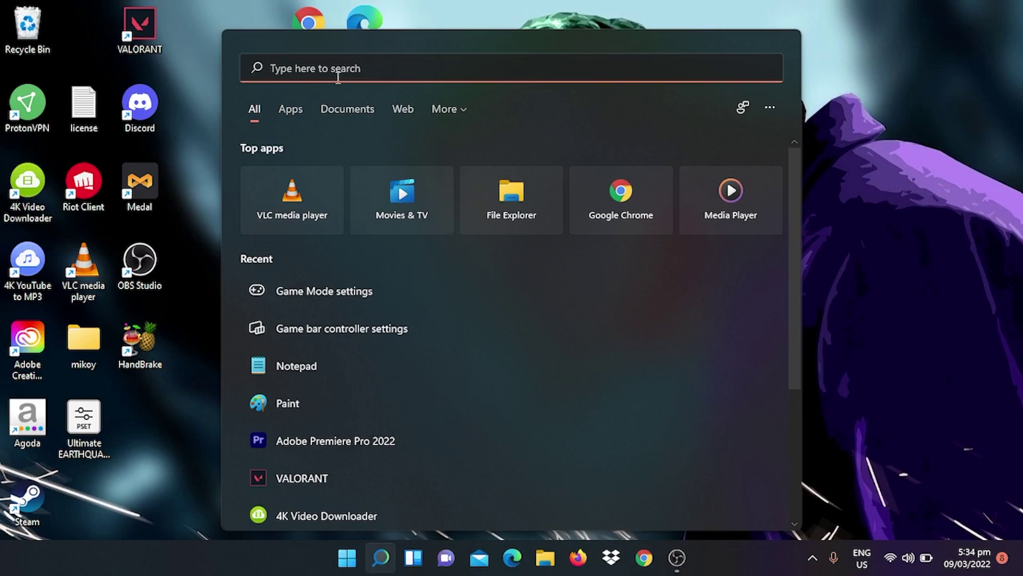
{"action": "type", "text": "game"}
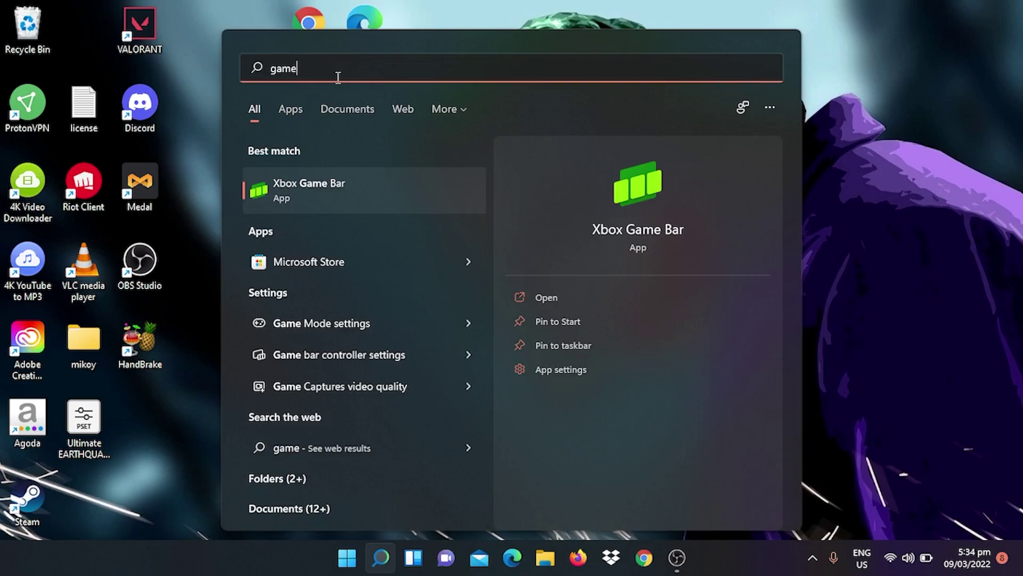
{"action": "type", "text": "bar"}
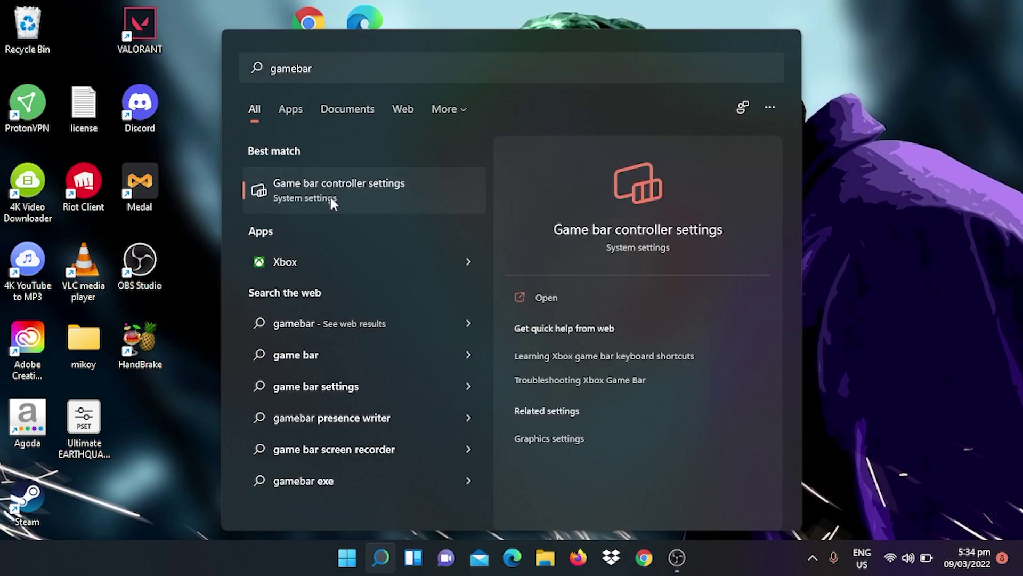
Step: Confirm the Game bar controller button toggle is Off, then close Settings
{"action": "left_click", "coordinate": [330, 194]}
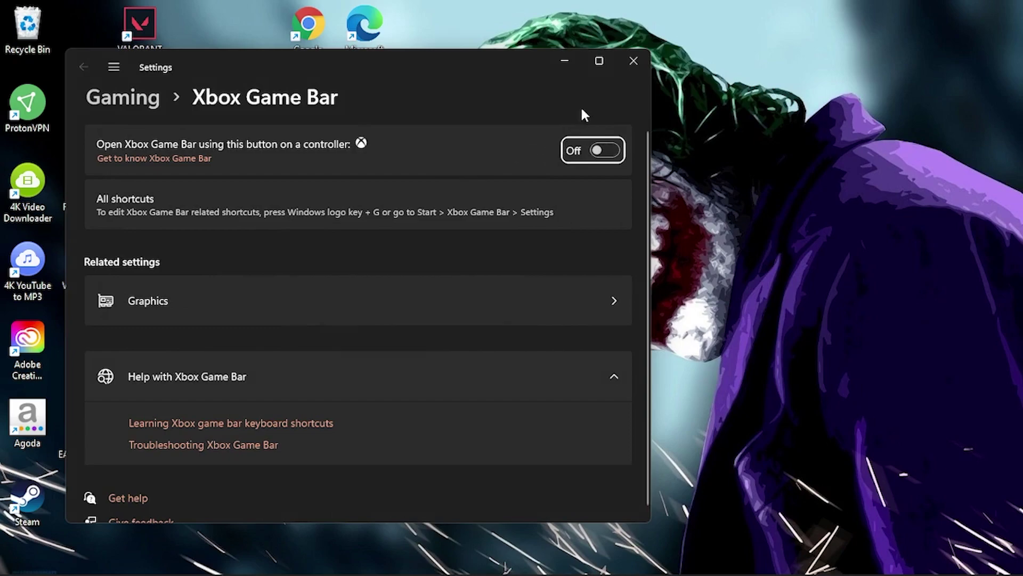
{"action": "left_click", "coordinate": [636, 63]}
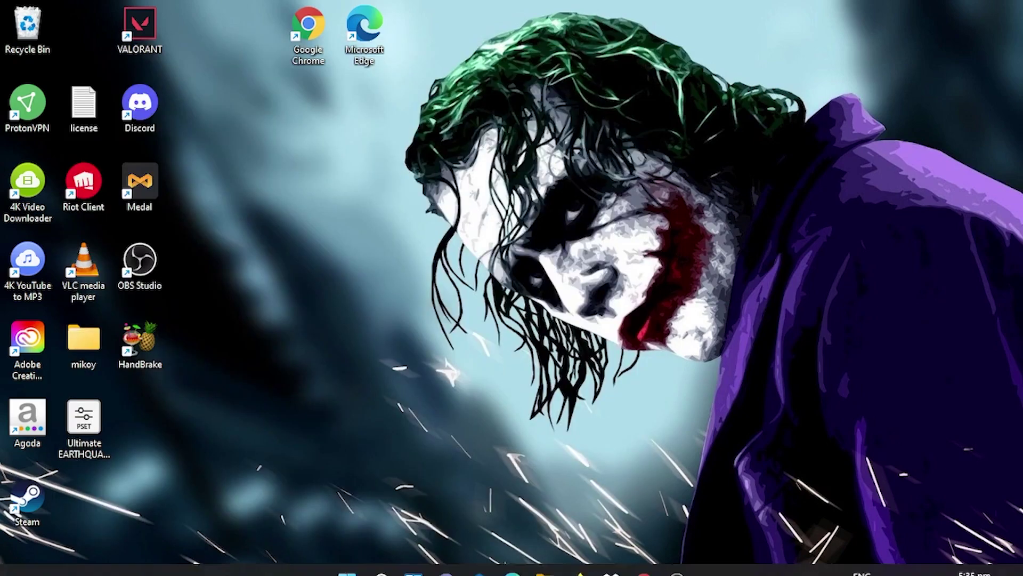
Step: Open NVIDIA Control Panel from the desktop menu and set the image preference slider to Performance
{"action": "right_click", "coordinate": [488, 179]}
{"action": "left_click", "coordinate": [551, 411]}
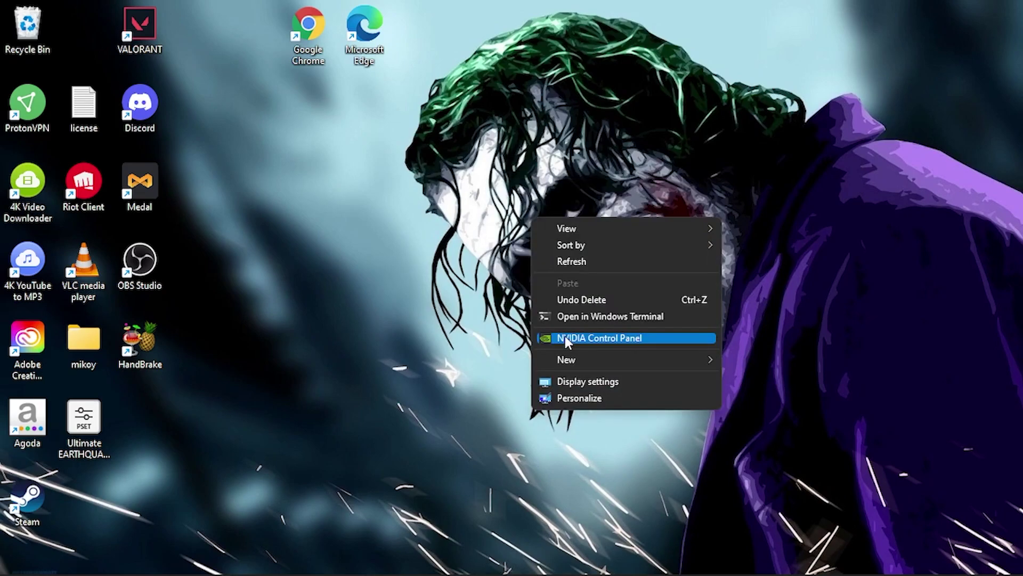
{"action": "left_click", "coordinate": [565, 336]}
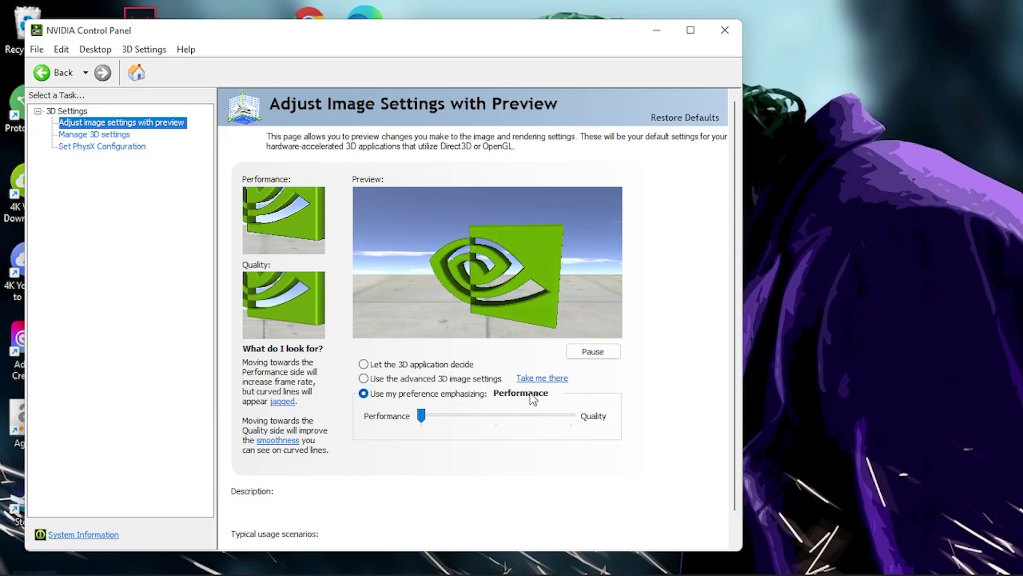
{"action": "left_click", "coordinate": [569, 415]}
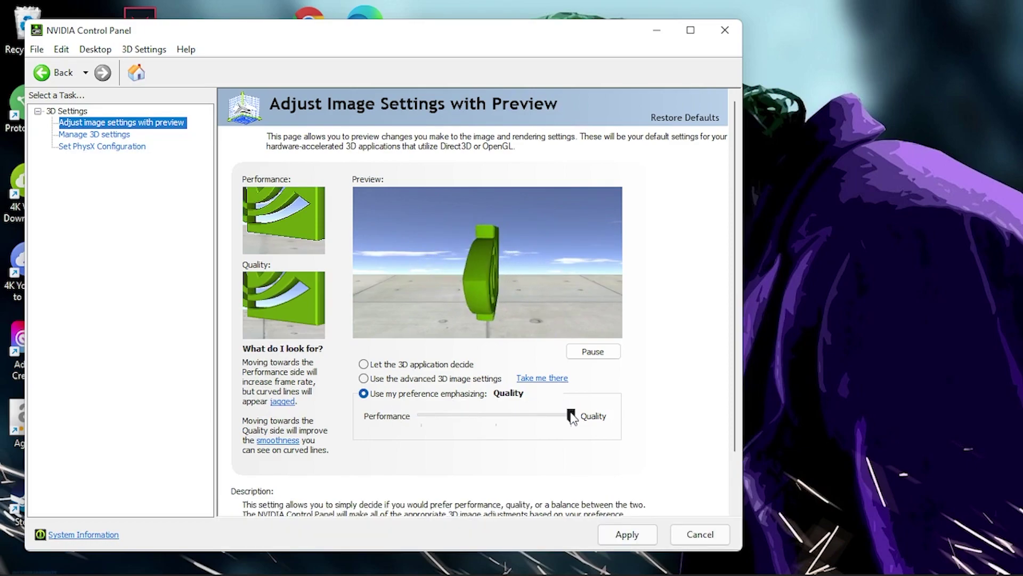
{"action": "left_click_drag", "start_coordinate": [571, 416], "coordinate": [421, 416]}
{"action": "left_click", "coordinate": [421, 415]}
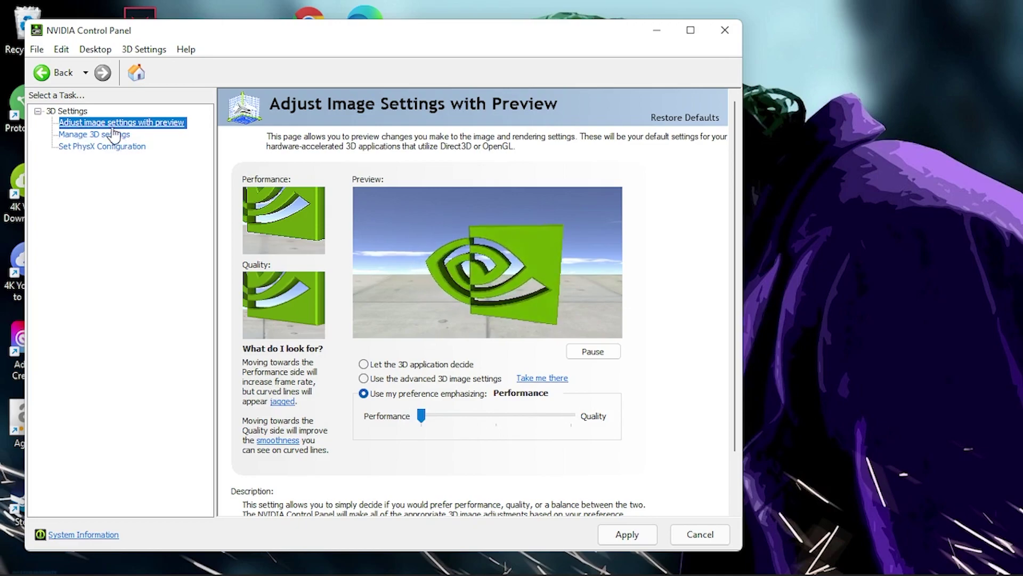
Step: In Manage 3D settings, set Power management mode to Prefer maximum performance and apply
{"action": "left_click", "coordinate": [94, 135]}
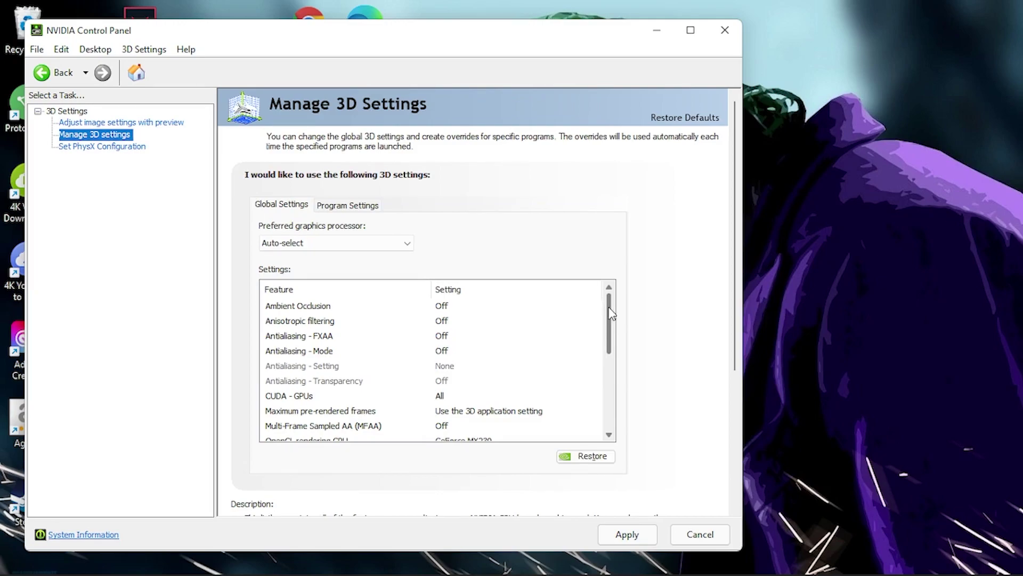
{"action": "left_click_drag", "start_coordinate": [611, 311], "coordinate": [610, 386]}
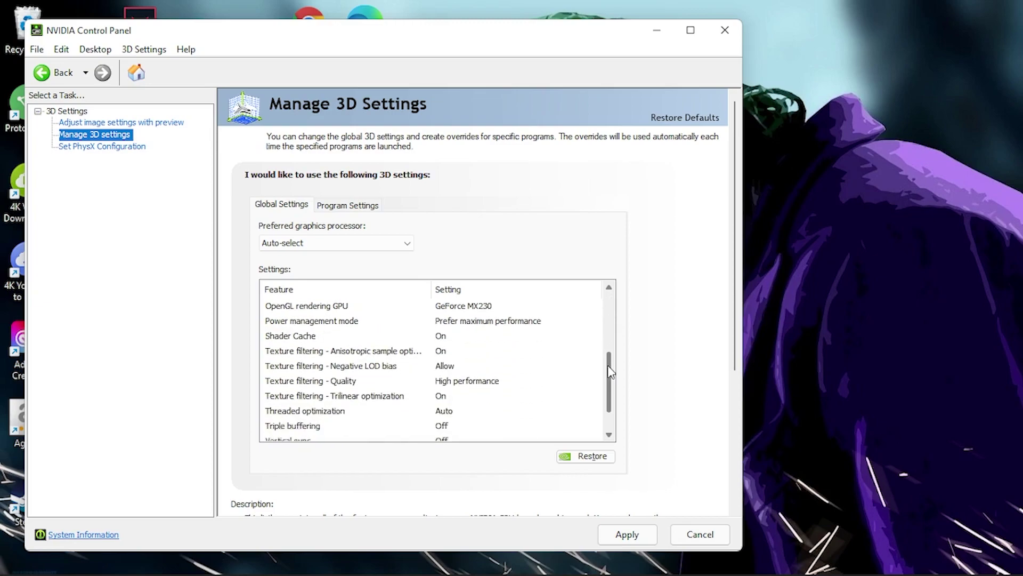
{"action": "left_click_drag", "start_coordinate": [608, 389], "coordinate": [610, 376]}
{"action": "left_click", "coordinate": [511, 320]}
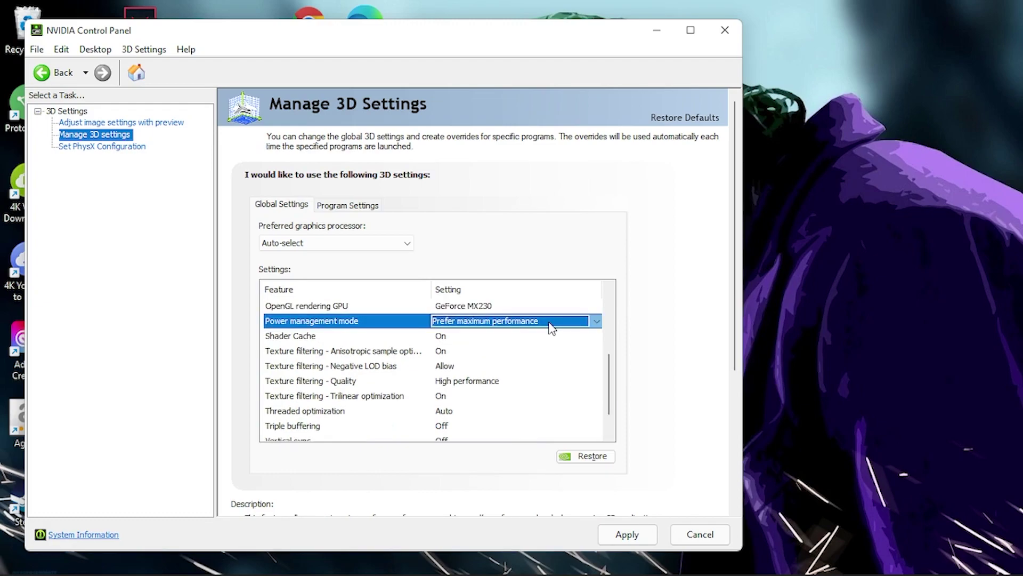
{"action": "left_click", "coordinate": [551, 323]}
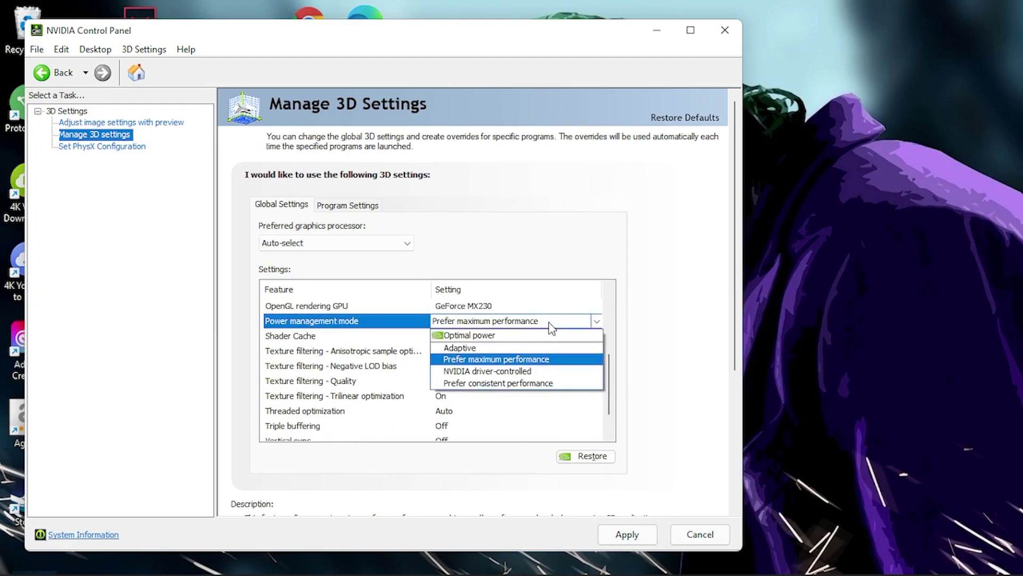
{"action": "left_click", "coordinate": [462, 361]}
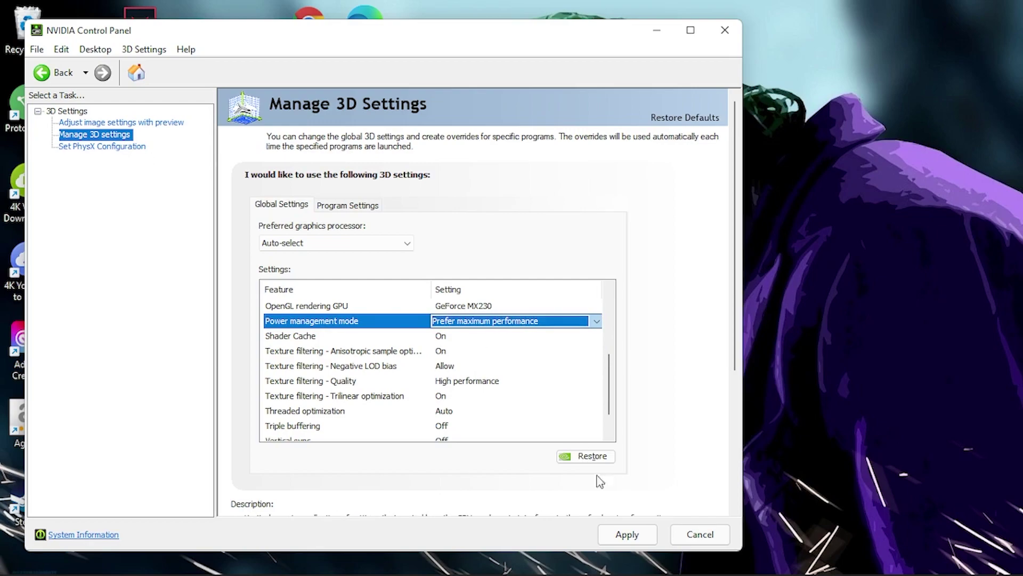
{"action": "left_click", "coordinate": [626, 533]}
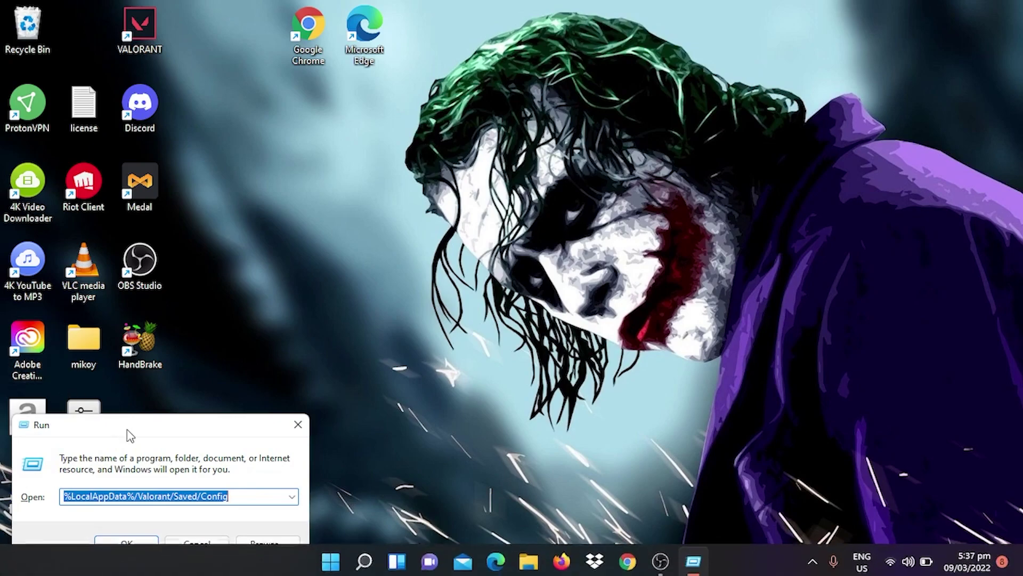
Step: Run %LocalAppData%/Valorant/Saved/Config and open the first folder's Windows GameUserSettings in Notepad
{"action": "left_click_drag", "start_coordinate": [130, 432], "coordinate": [302, 319]}
{"action": "left_click", "coordinate": [403, 398]}
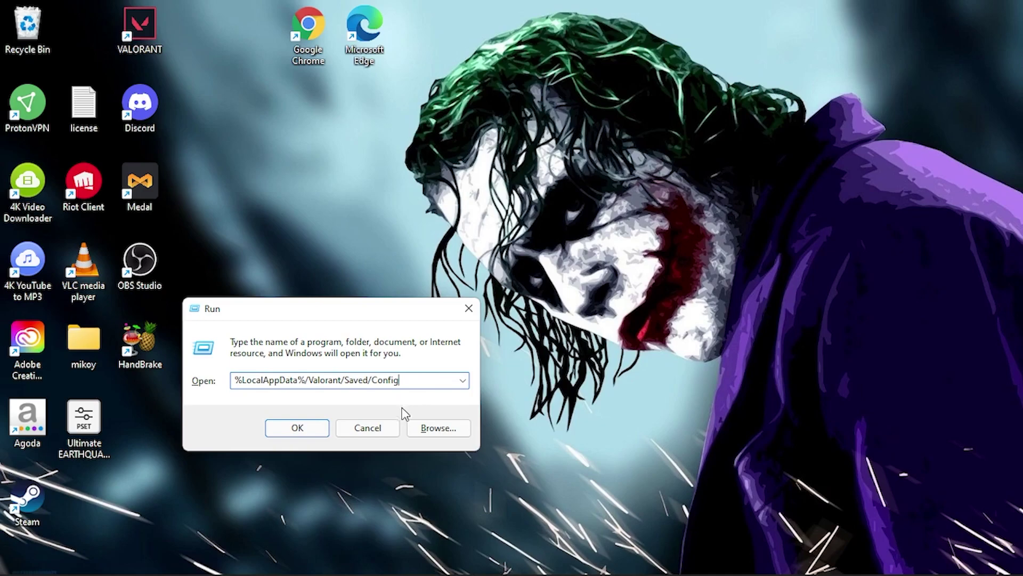
{"action": "left_click", "coordinate": [300, 429]}
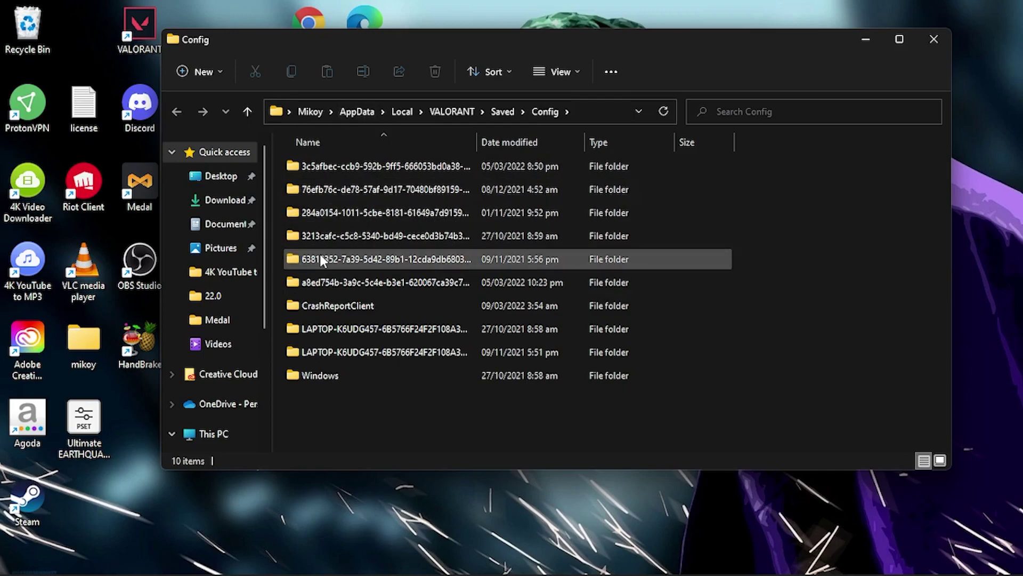
{"action": "double_click", "coordinate": [340, 164]}
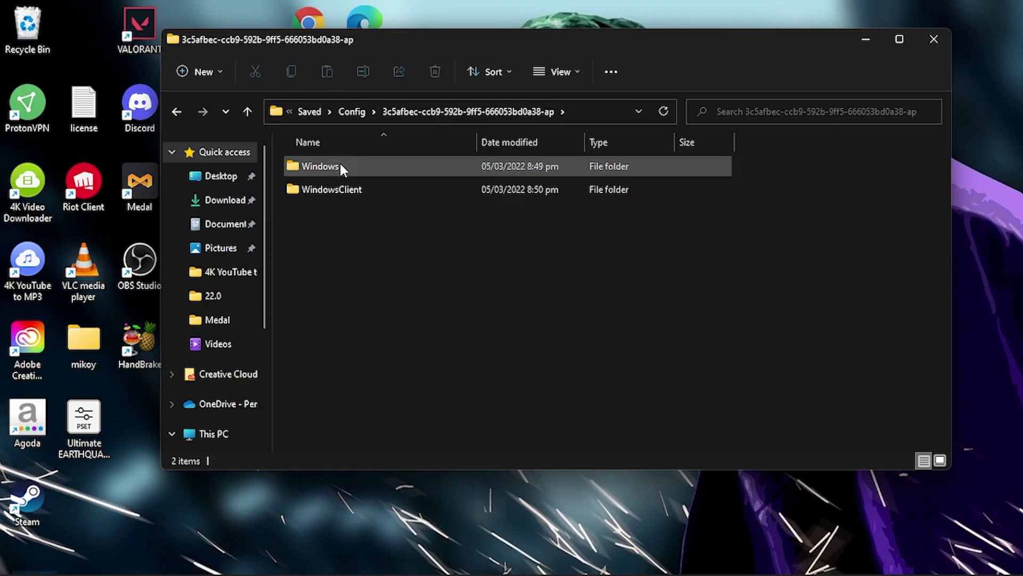
{"action": "double_click", "coordinate": [339, 166]}
{"action": "double_click", "coordinate": [340, 165]}
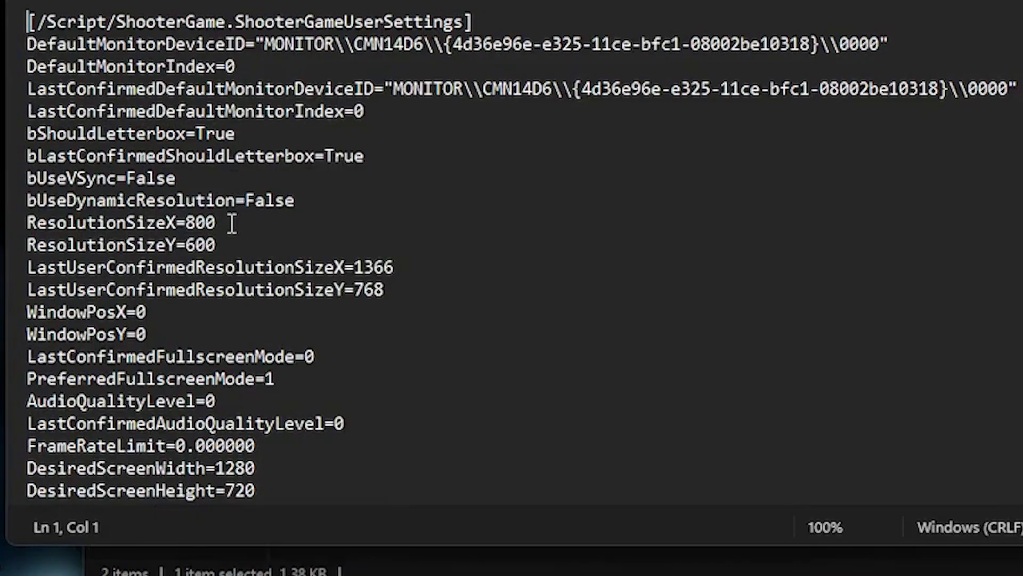
{"action": "left_click", "coordinate": [242, 283]}
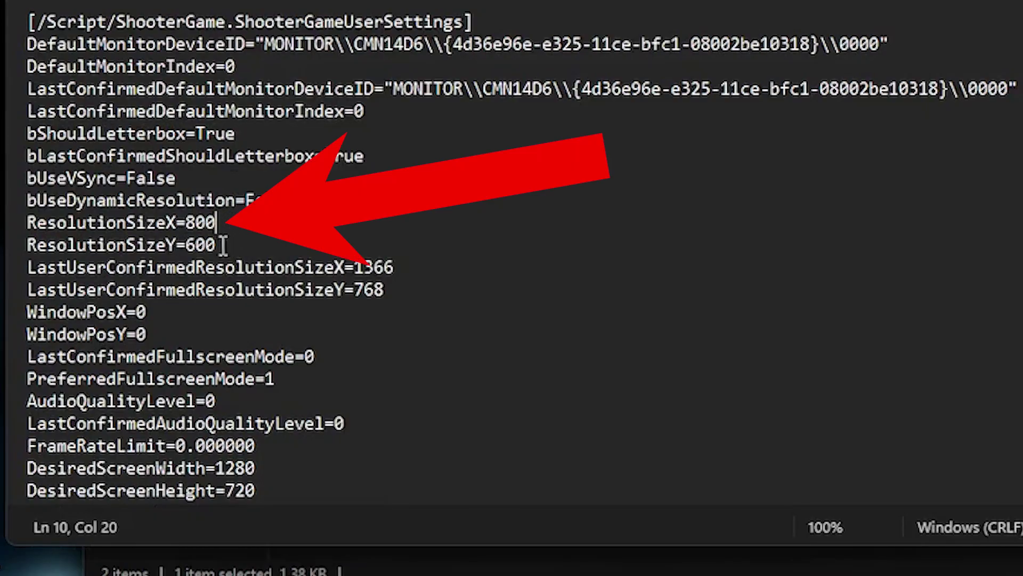
{"action": "left_click", "coordinate": [224, 246]}
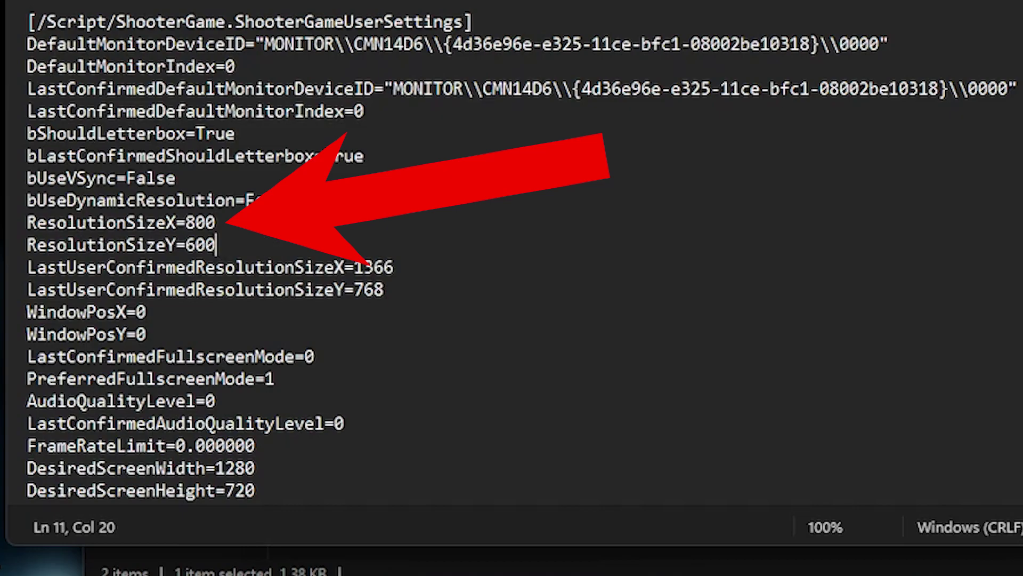
{"action": "scroll", "coordinate": [861, 280], "scroll_direction": "down", "scroll_amount": 5}
{"action": "scroll", "coordinate": [863, 283], "scroll_direction": "down", "scroll_amount": 5}
{"action": "scroll", "coordinate": [844, 352], "scroll_direction": "down", "scroll_amount": 3}
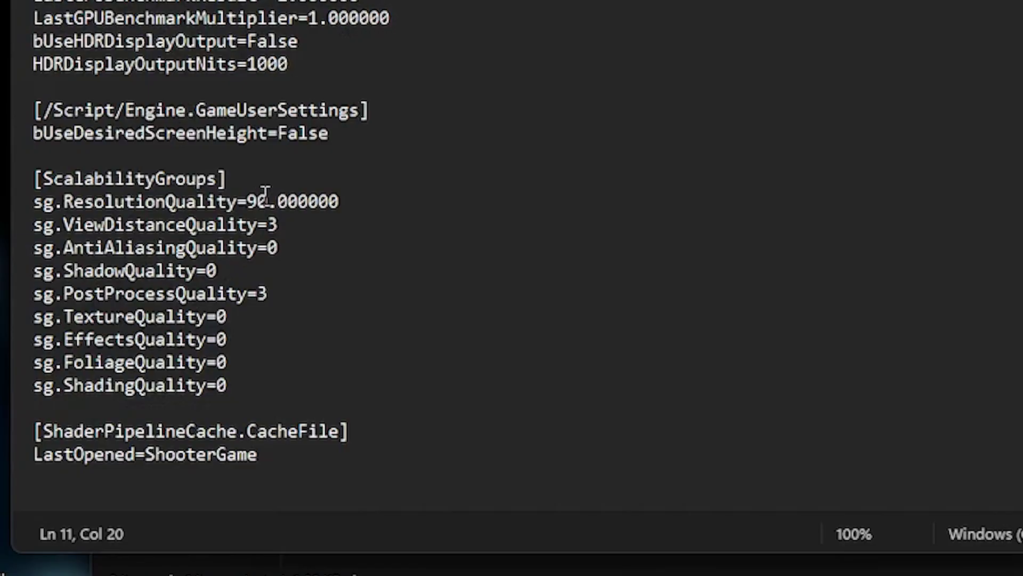
{"action": "left_click", "coordinate": [264, 237]}
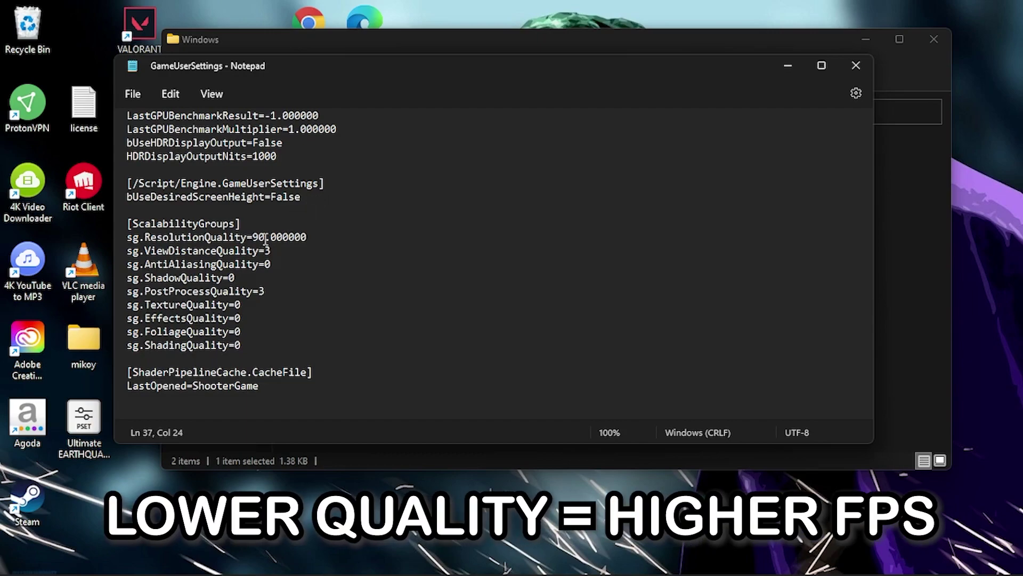
{"action": "left_click", "coordinate": [287, 265]}
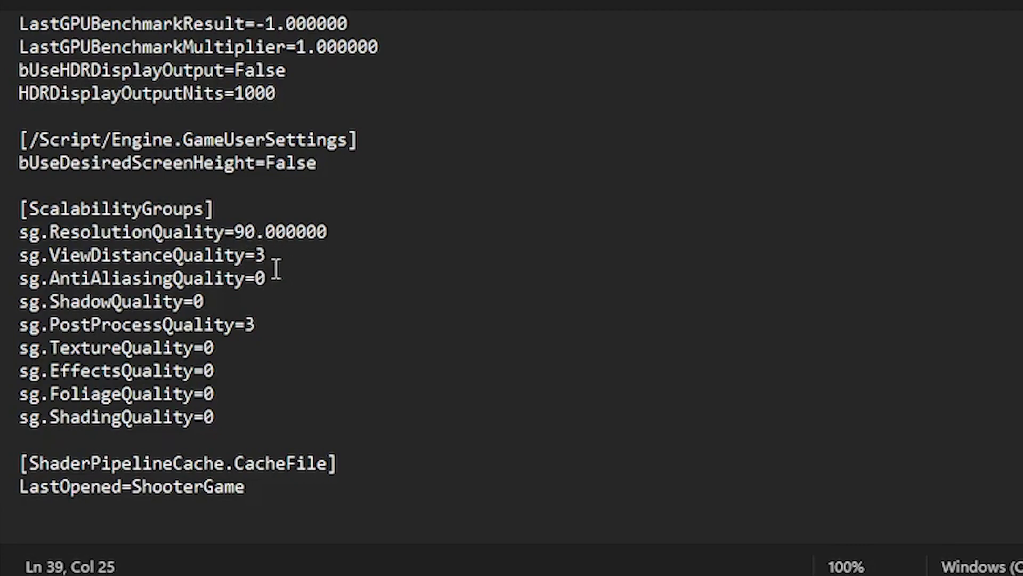
{"action": "left_click", "coordinate": [228, 302]}
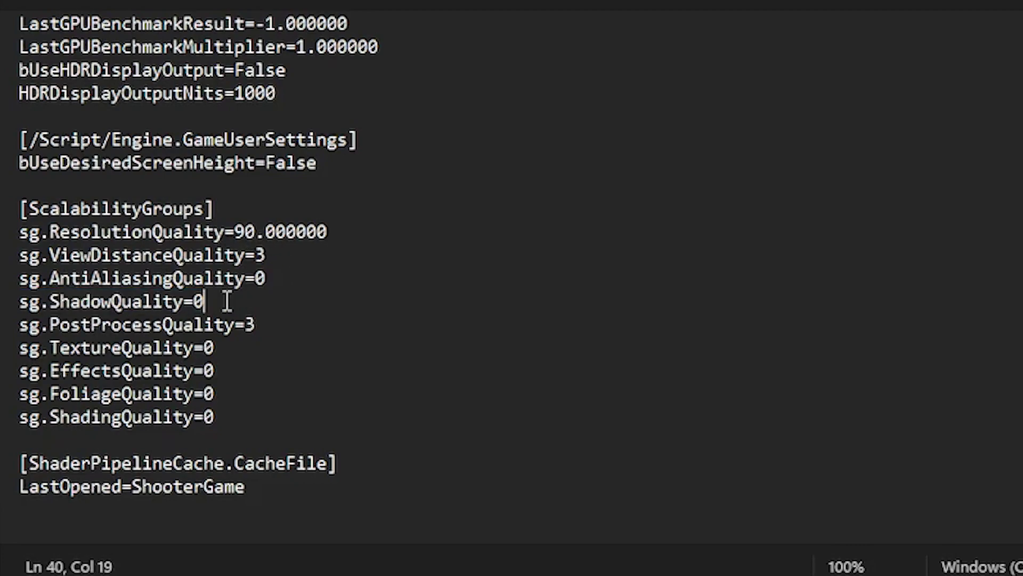
{"action": "left_click", "coordinate": [274, 322]}
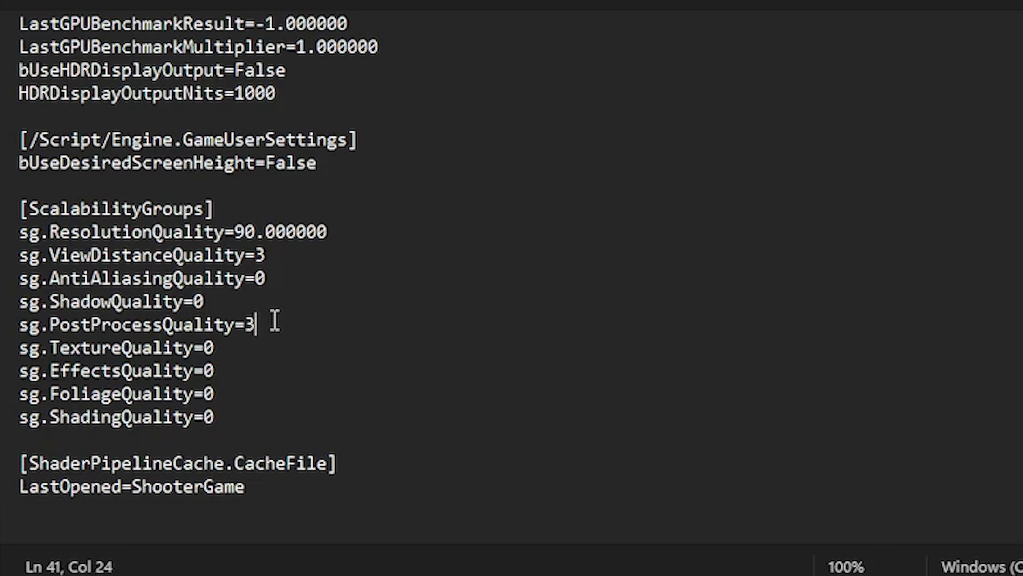
{"action": "left_click", "coordinate": [227, 347]}
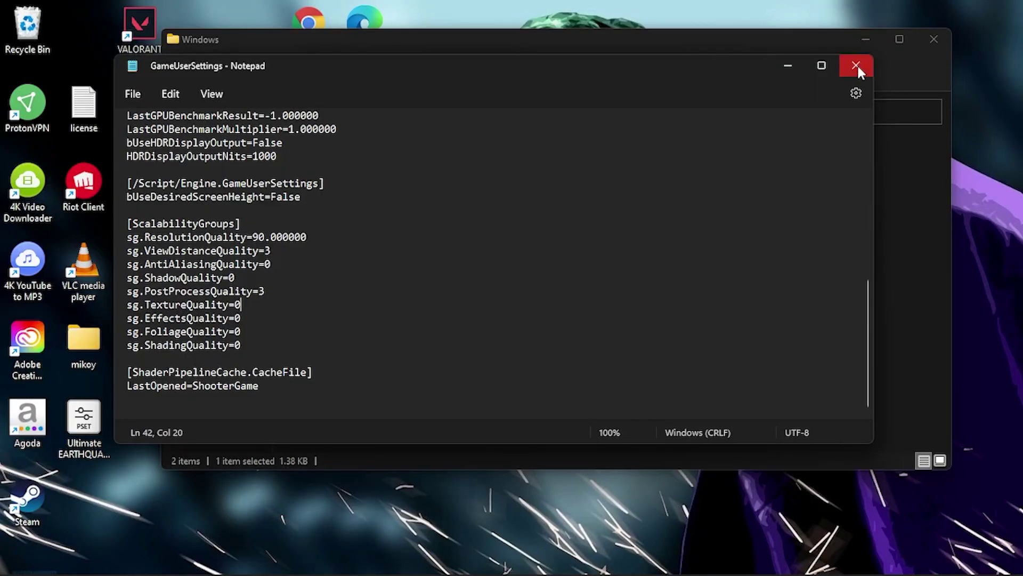
Step: Close the first file and open GameUserSettings from the 76efb76c folder's Windows subfolder
{"action": "left_click", "coordinate": [857, 66]}
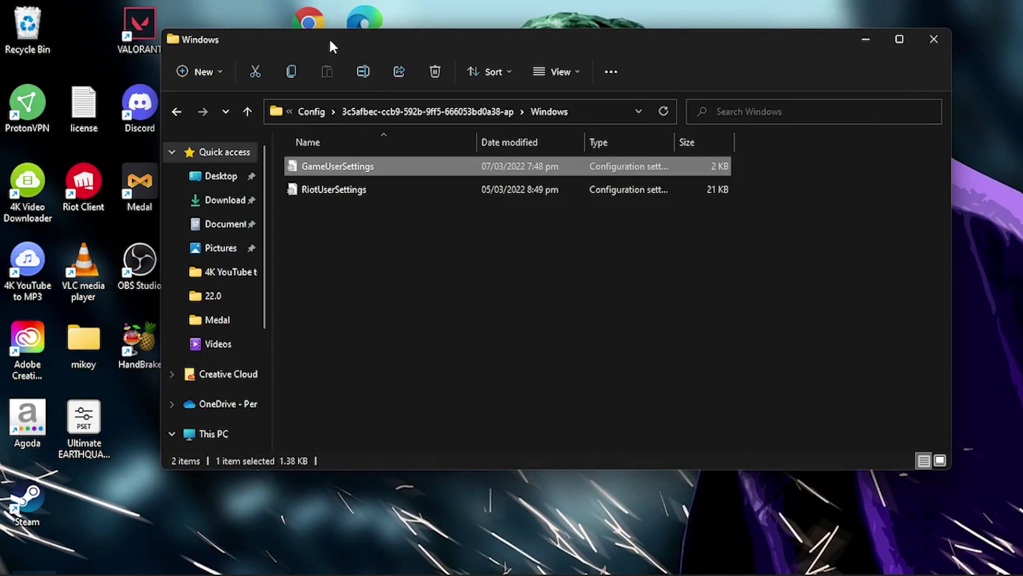
{"action": "left_click", "coordinate": [177, 111]}
{"action": "left_click", "coordinate": [176, 112]}
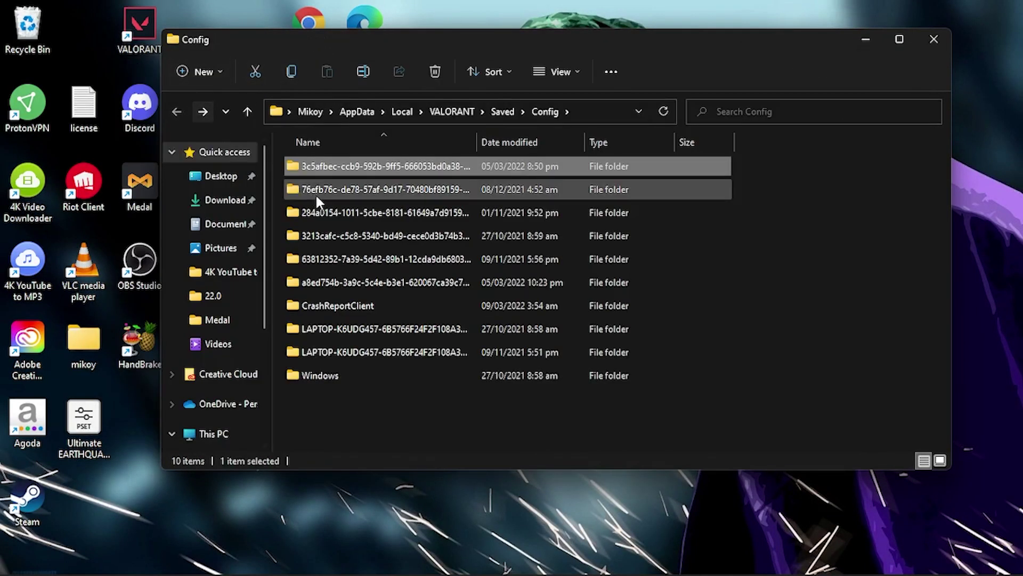
{"action": "double_click", "coordinate": [316, 193]}
{"action": "double_click", "coordinate": [312, 166]}
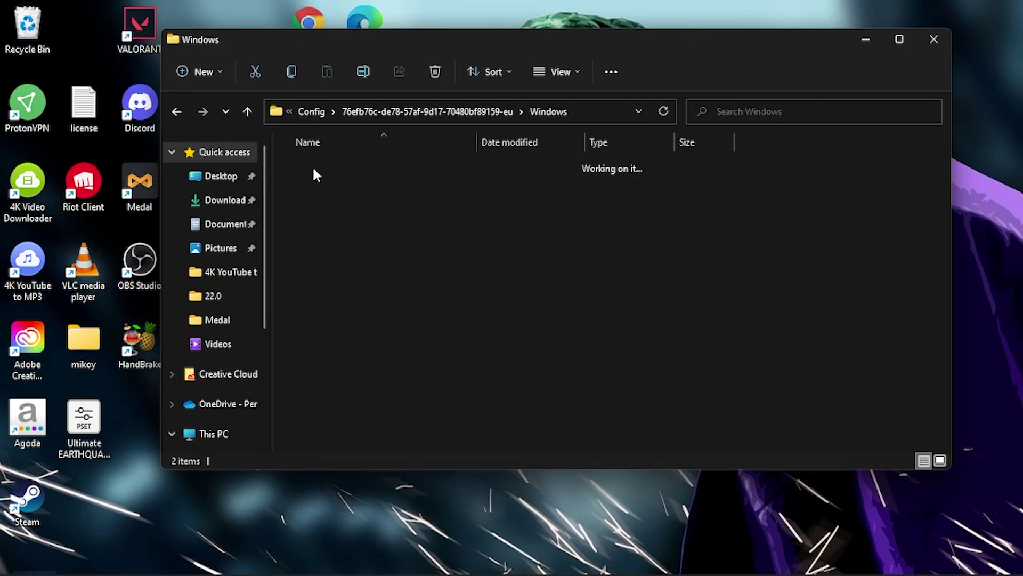
{"action": "left_click", "coordinate": [320, 166]}
{"action": "double_click", "coordinate": [320, 167]}
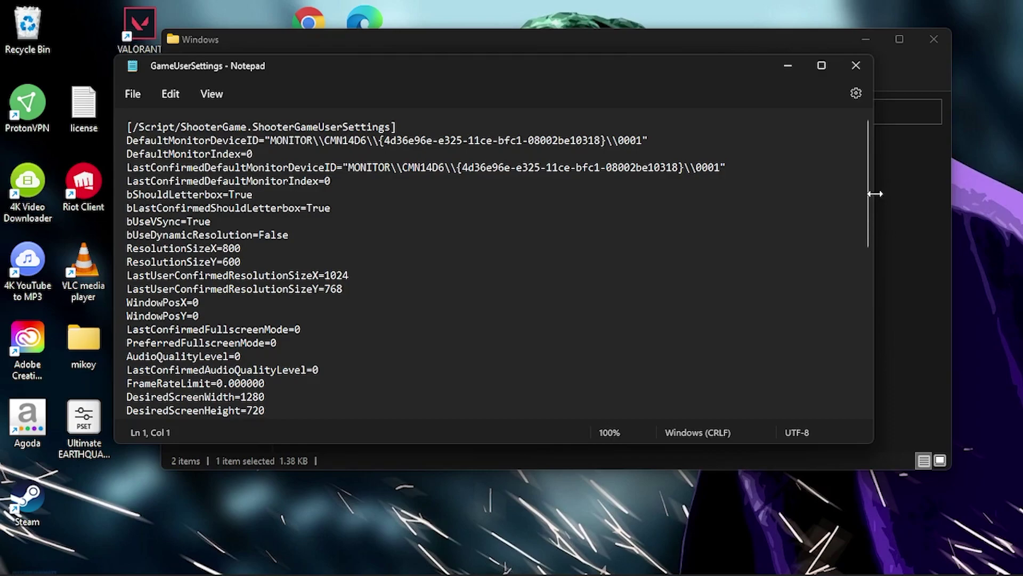
{"action": "left_click_drag", "start_coordinate": [866, 186], "coordinate": [861, 339]}
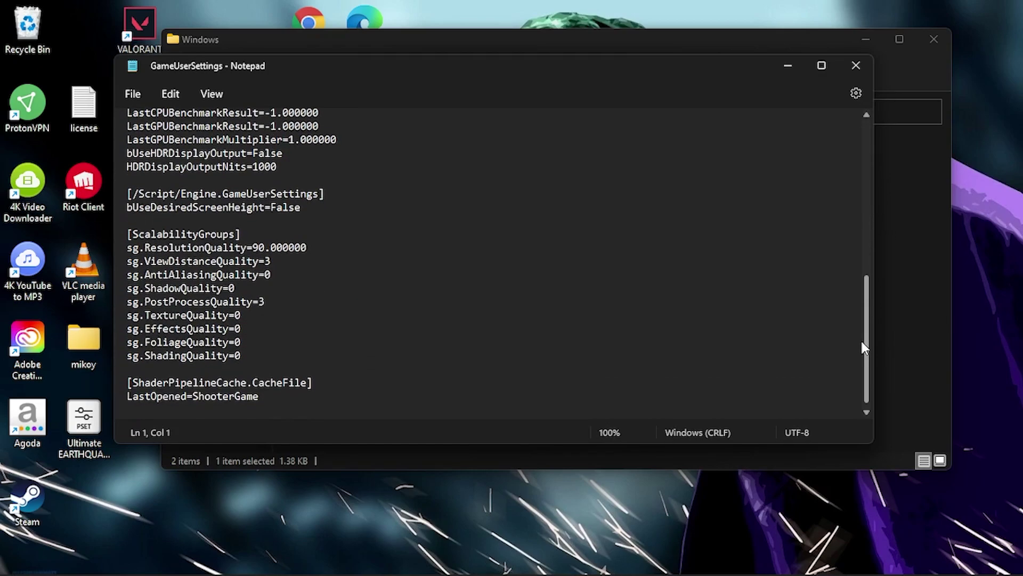
{"action": "left_click_drag", "start_coordinate": [860, 339], "coordinate": [864, 160]}
Step: Close the second file after reviewing its 800x600 resolution, return to Config, and open the File menu
{"action": "left_click", "coordinate": [857, 66]}
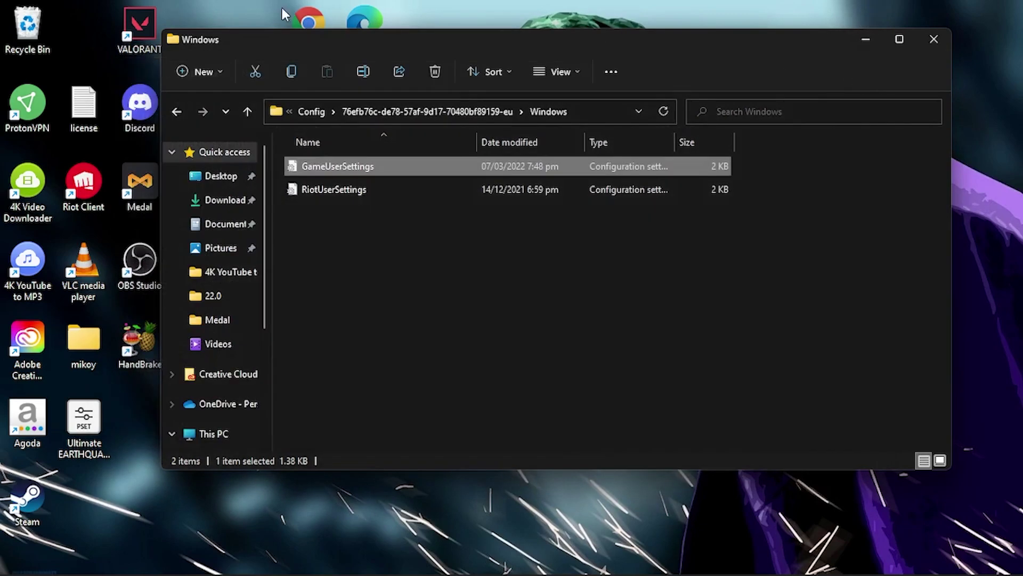
{"action": "left_click", "coordinate": [176, 112]}
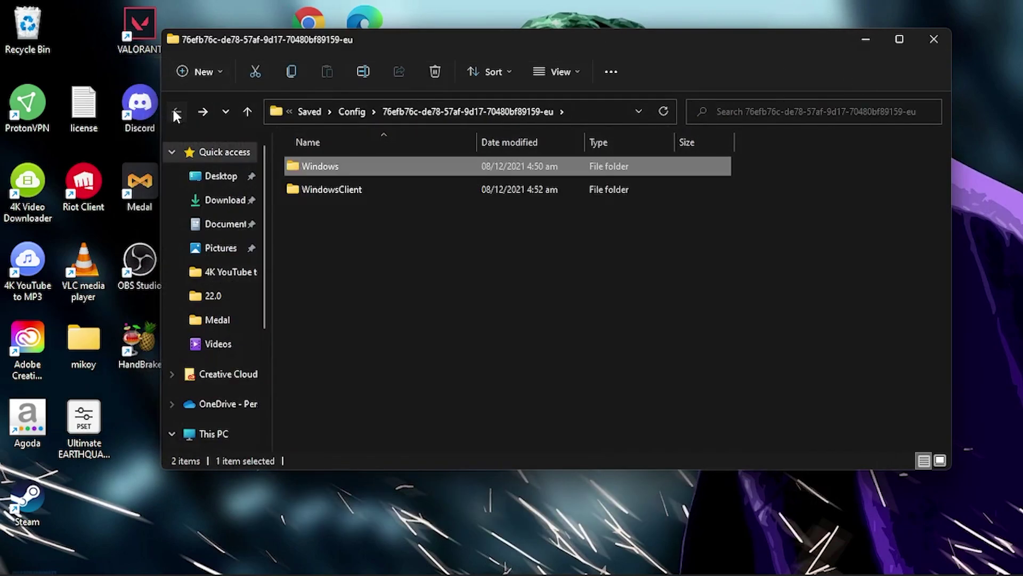
{"action": "left_click", "coordinate": [177, 111]}
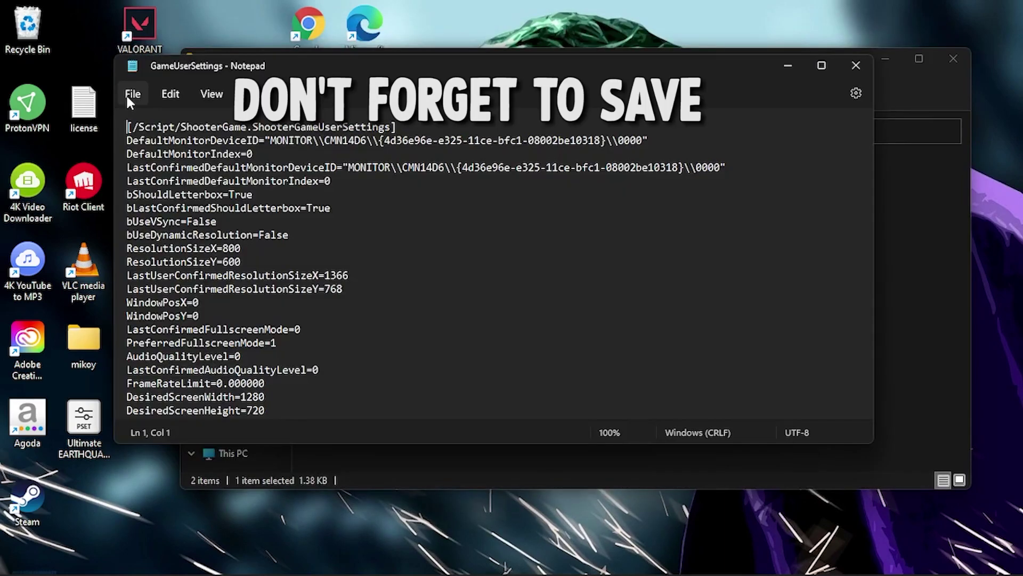
{"action": "left_click", "coordinate": [132, 93]}
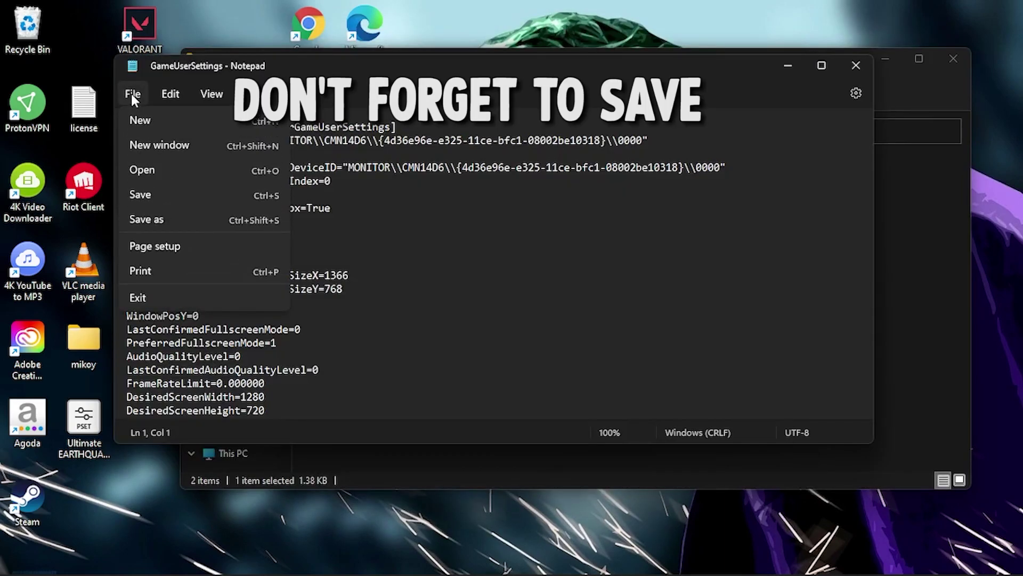